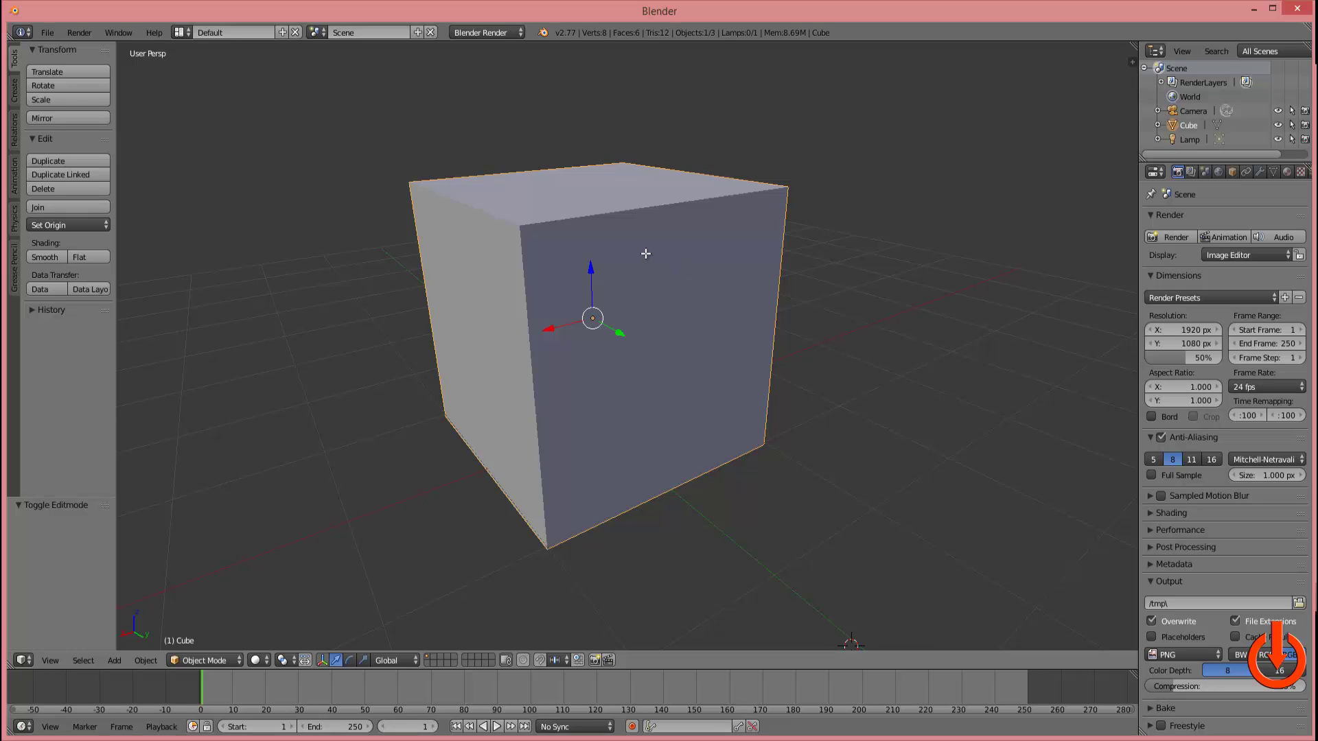
- Switch the default cube from Object Mode into Edit Mode
{"action": "key", "text": "Tab"}
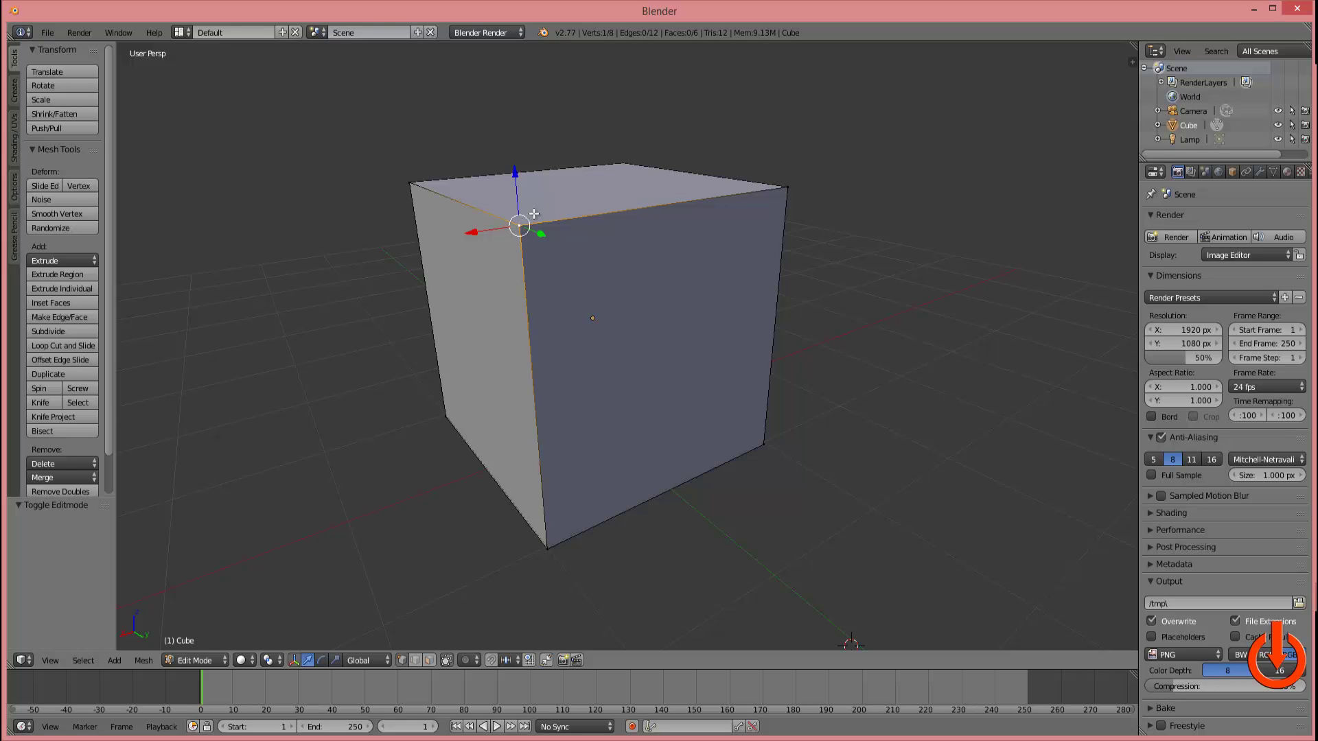
- Select the cube's top front edge in Edge select mode, then return to Face select mode
{"action": "key", "text": "ctrl+Tab"}
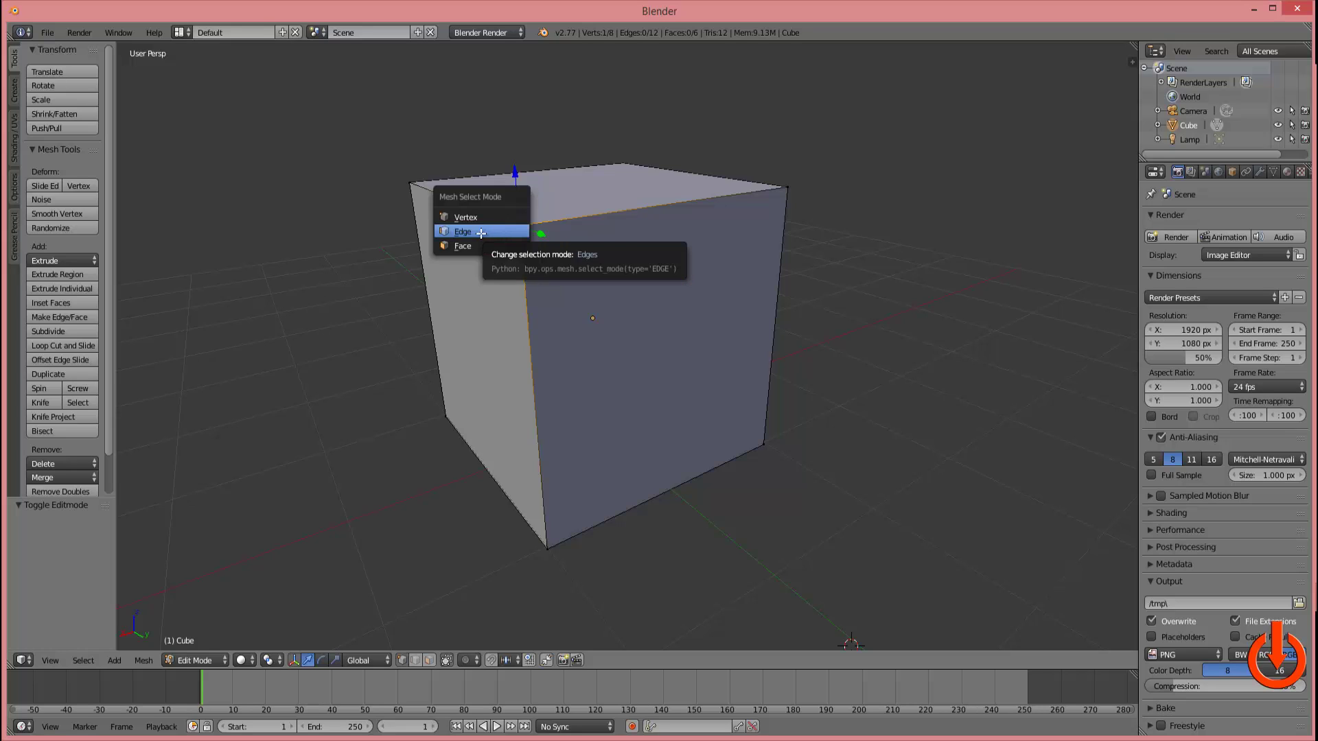
{"action": "left_click", "coordinate": [480, 234]}
{"action": "left_click", "coordinate": [632, 217]}
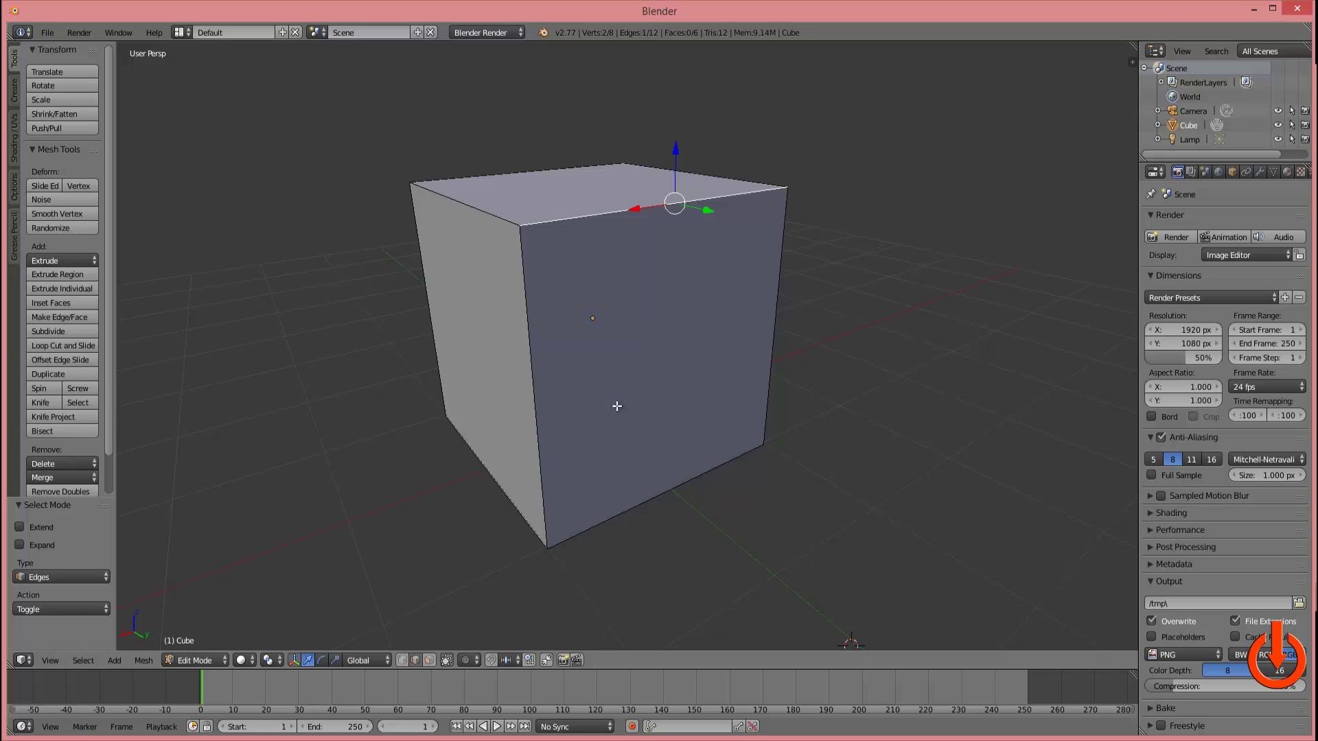
{"action": "key", "text": "ctrl+Tab"}
{"action": "left_click", "coordinate": [580, 420]}
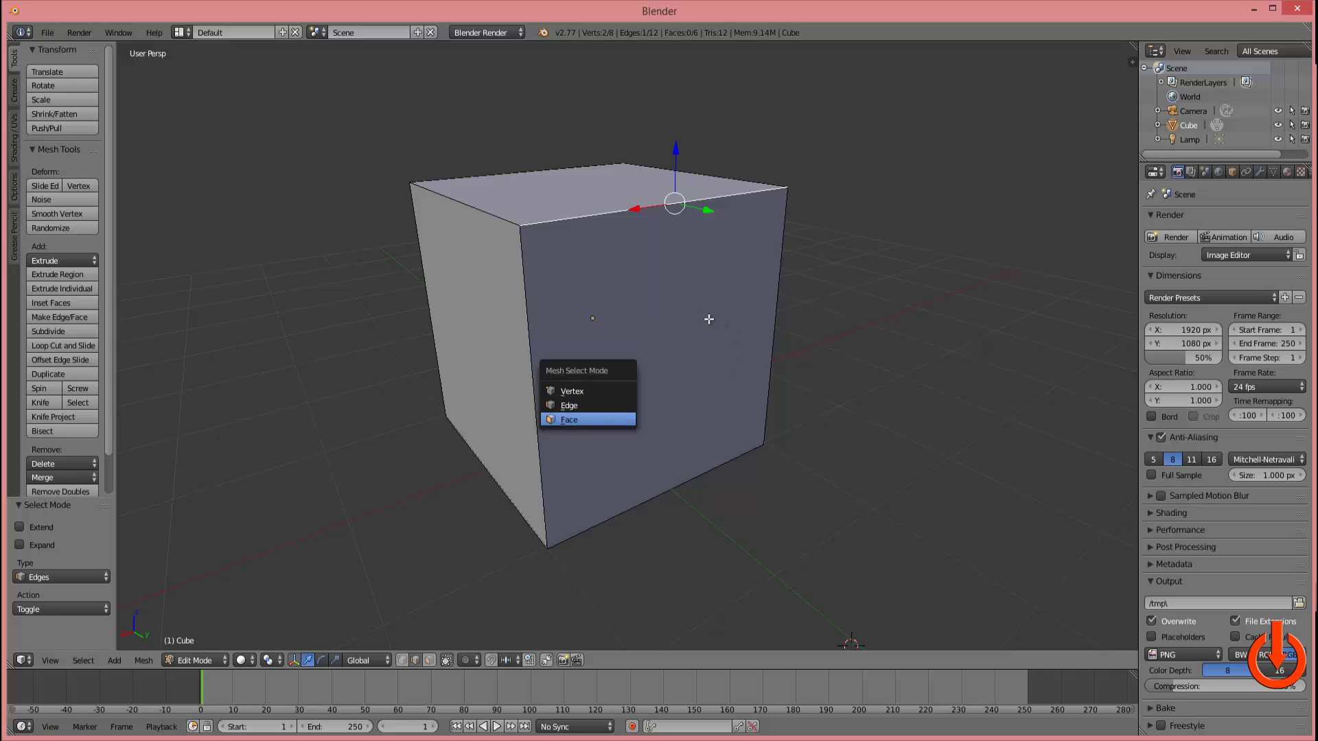
- Select the cube's front face, keeping Face selection mode active
{"action": "left_click", "coordinate": [686, 349]}
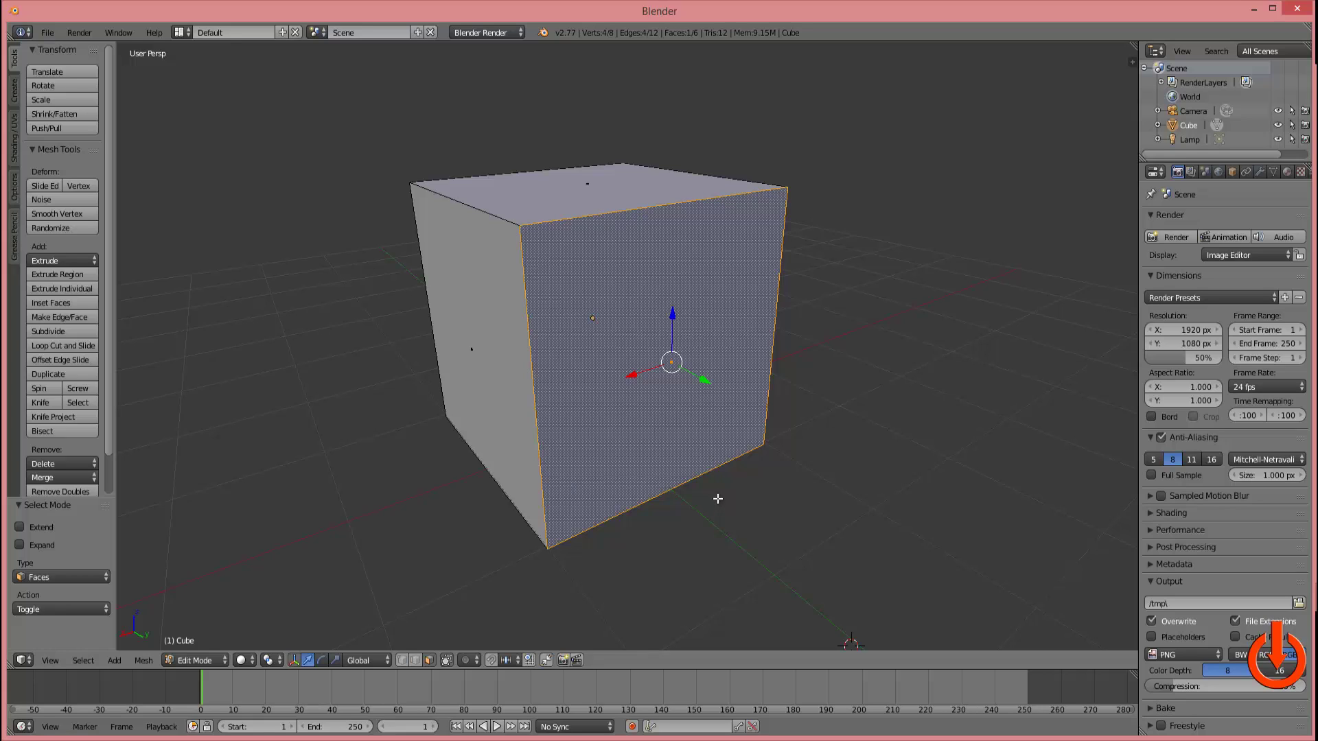
{"action": "key", "text": "ctrl+Tab"}
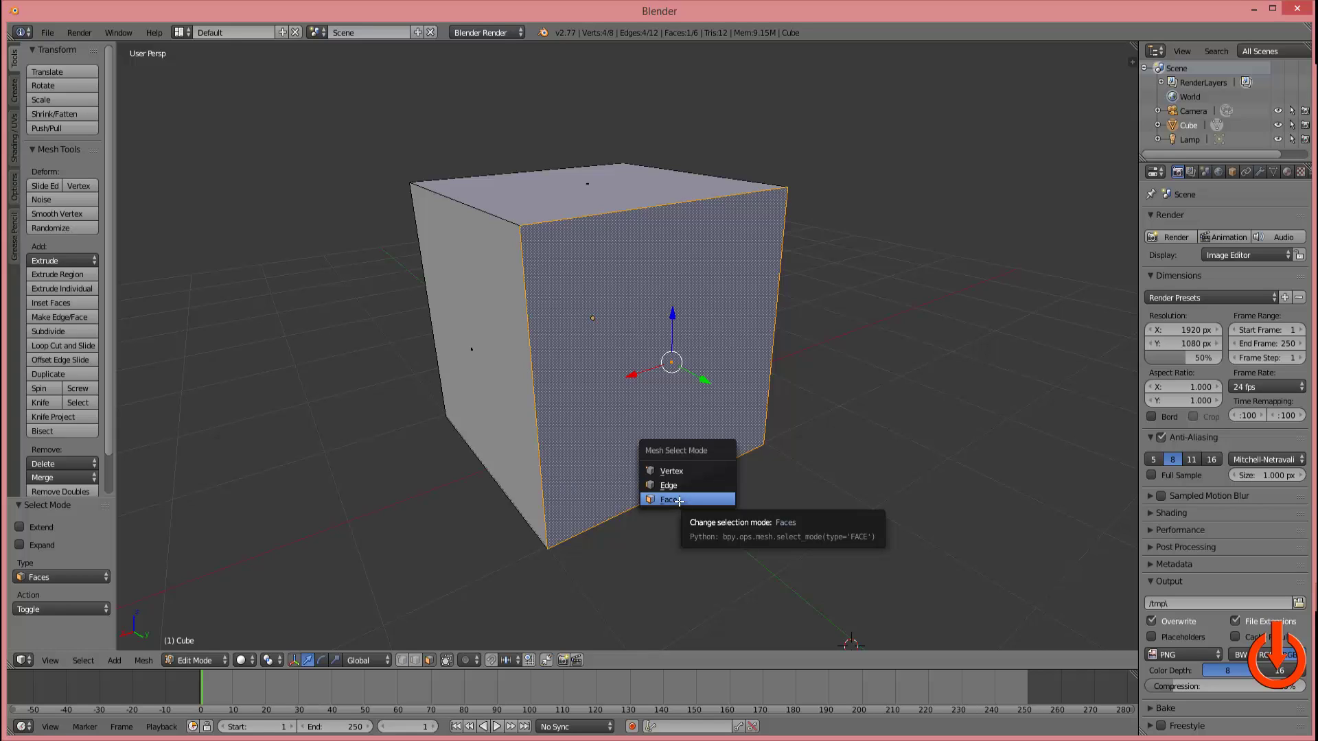
{"action": "left_click", "coordinate": [679, 500]}
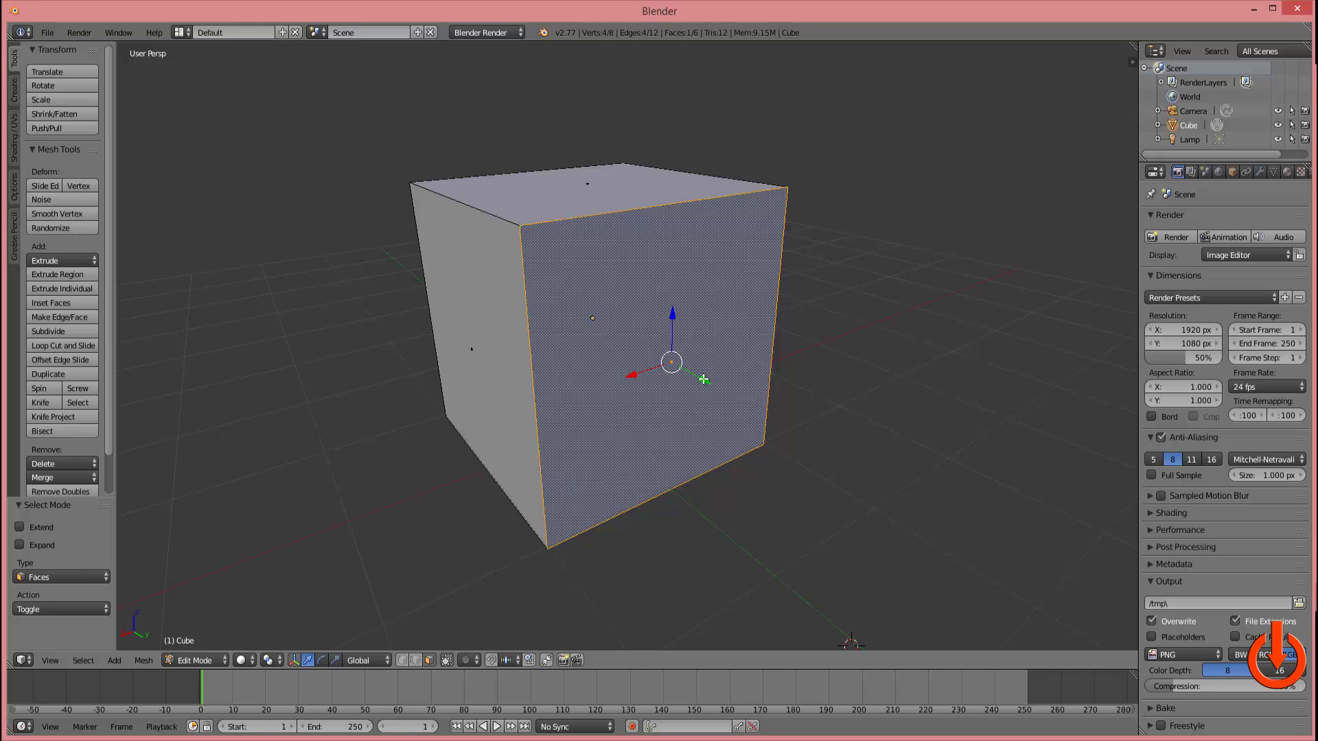
- Drag the front face toward the viewer along Y, then up along Z and across X
{"action": "left_click_drag", "start_coordinate": [703, 379], "coordinate": [577, 305]}
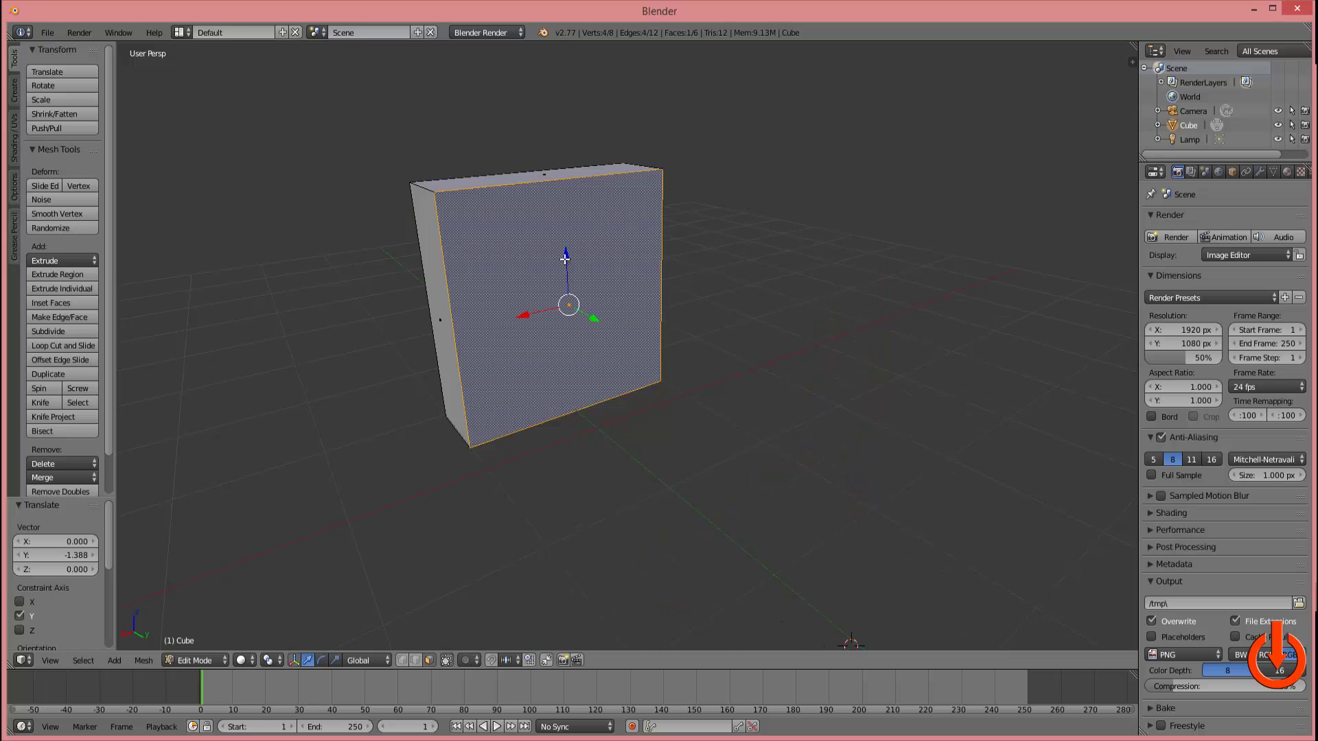
{"action": "left_click_drag", "start_coordinate": [566, 235], "coordinate": [572, 419]}
{"action": "left_click_drag", "start_coordinate": [530, 367], "coordinate": [605, 378]}
- Push the side face outward to the right and raise it 0.395 units along Z
{"action": "middle_click_drag", "start_coordinate": [795, 501], "coordinate": [589, 389]}
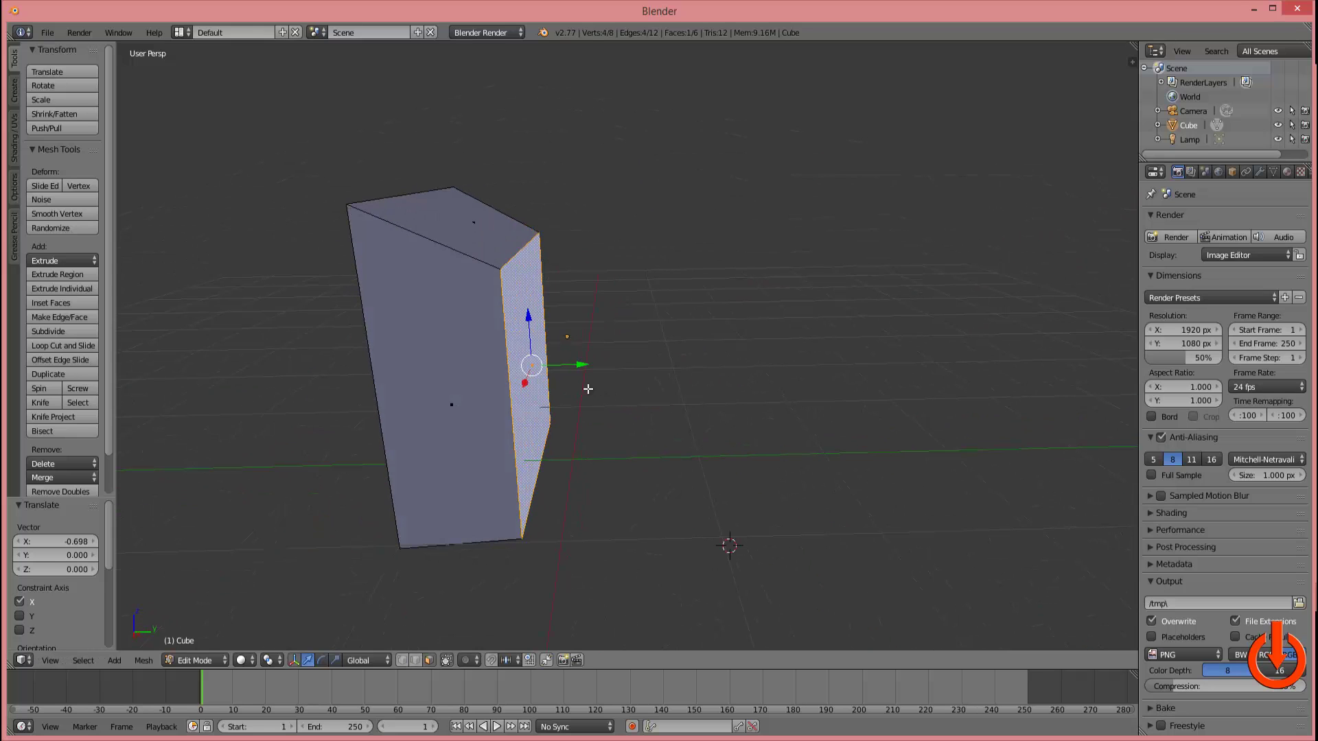
{"action": "left_click_drag", "start_coordinate": [604, 362], "coordinate": [753, 430]}
{"action": "middle_click_drag", "start_coordinate": [727, 447], "coordinate": [748, 333]}
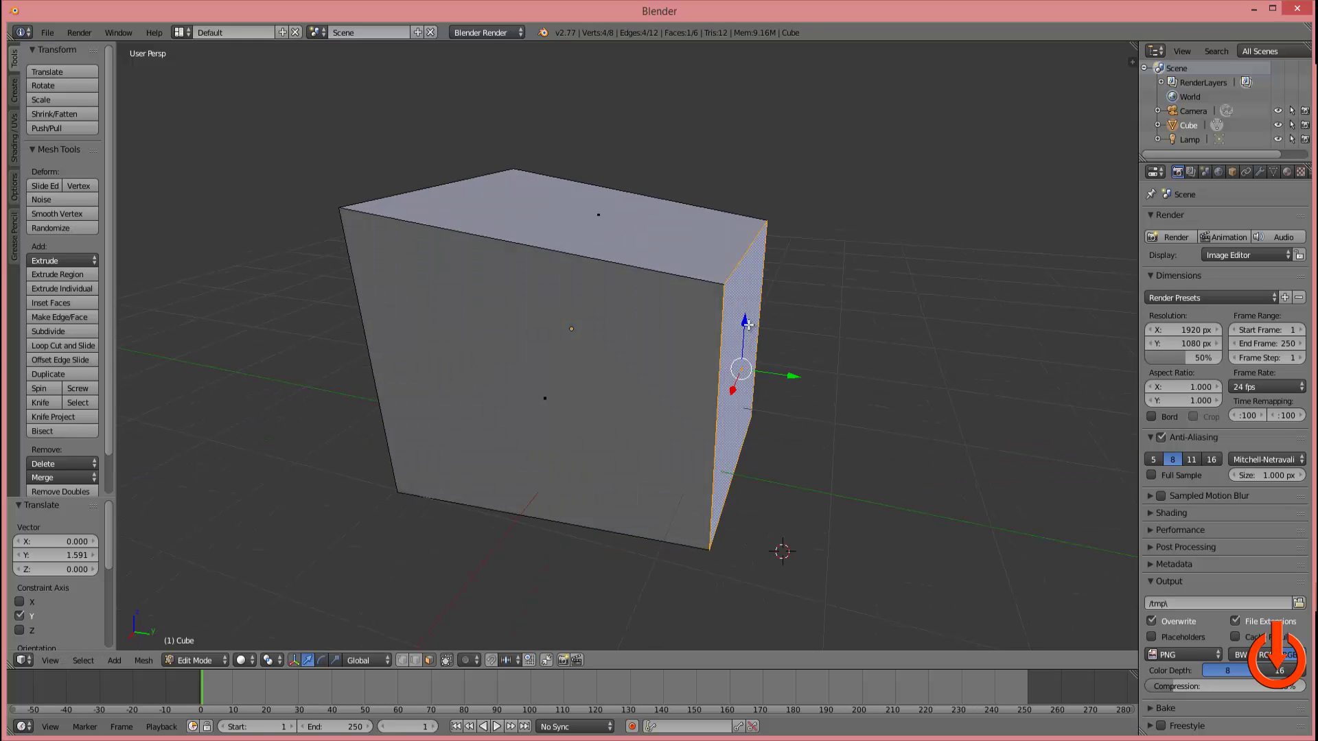
{"action": "left_click_drag", "start_coordinate": [745, 319], "coordinate": [746, 271]}
{"action": "mouse_move", "coordinate": [756, 452]}
{"action": "middle_mouse_down"}
{"action": "mouse_move", "coordinate": [809, 409]}
{"action": "mouse_move", "coordinate": [760, 467]}
{"action": "middle_mouse_up"}
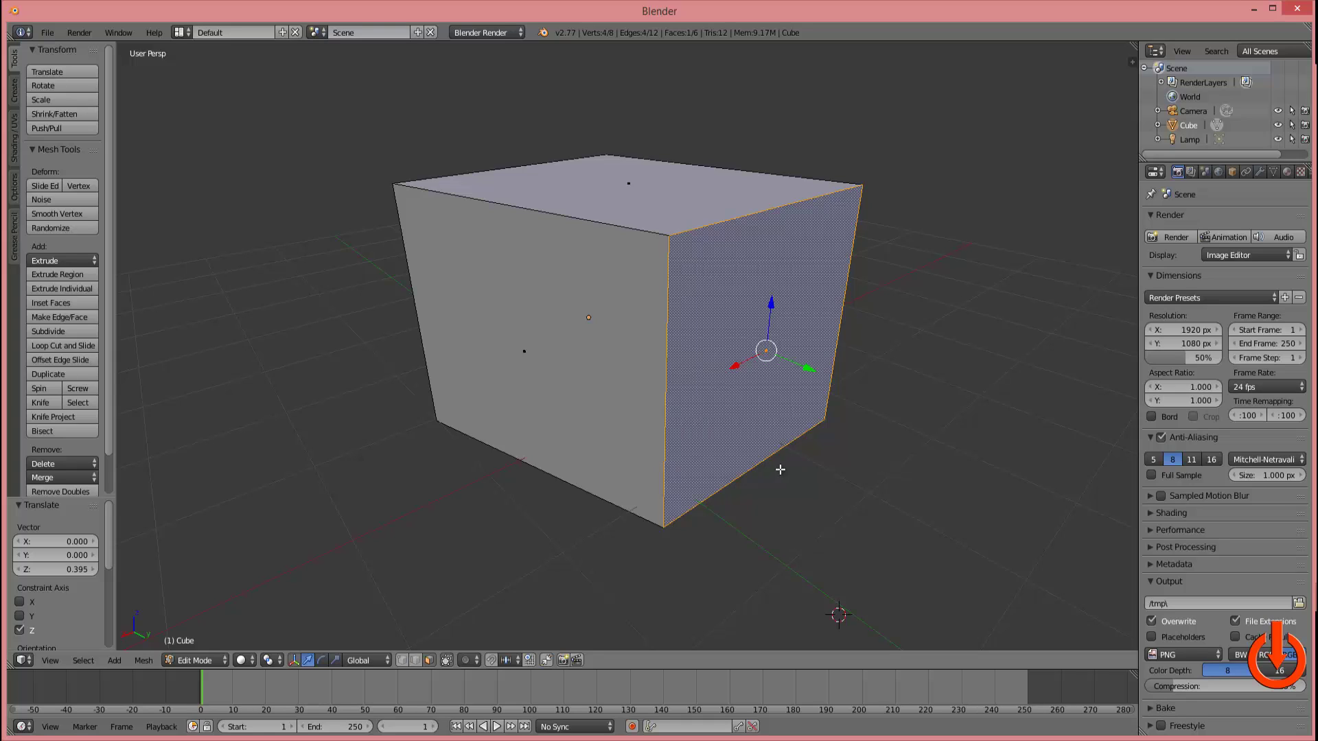
{"action": "key", "text": "ctrl+Tab"}
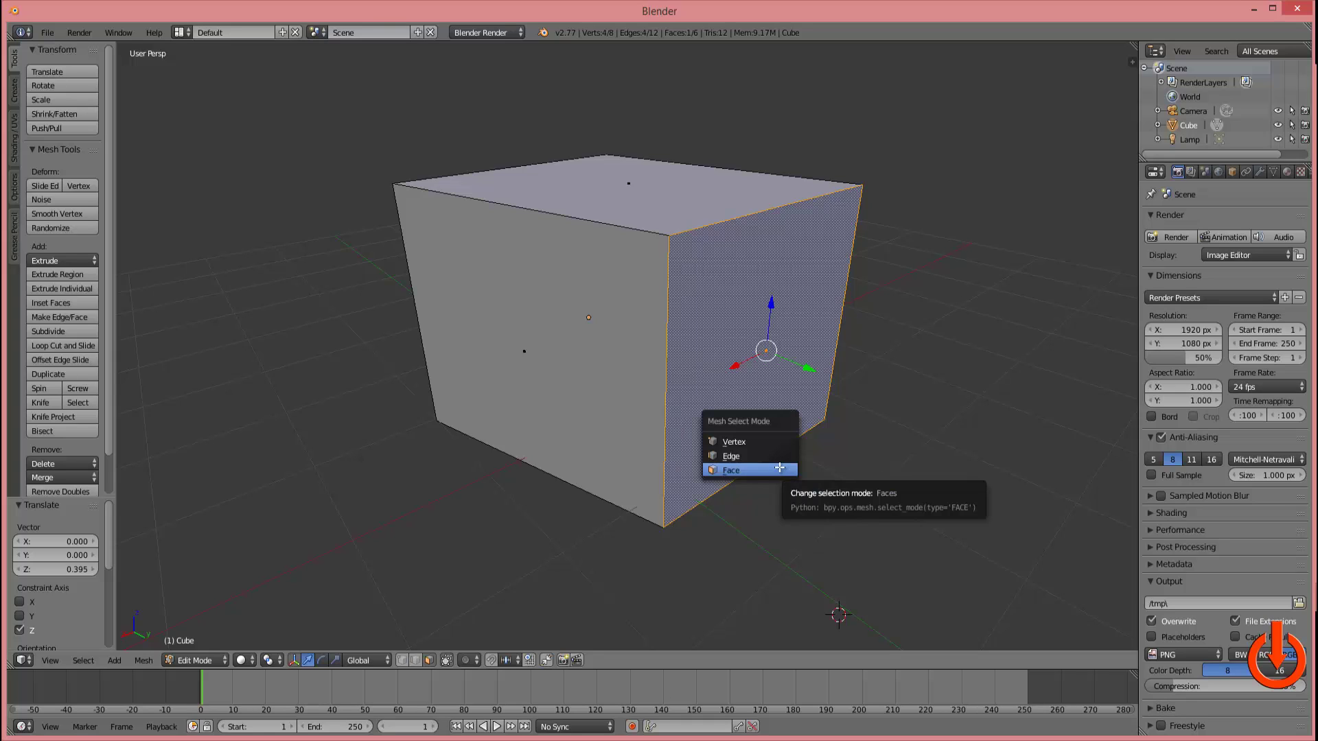
- In Edge mode, select the top front edge and move it down along Z to slant the front
{"action": "left_click", "coordinate": [745, 456]}
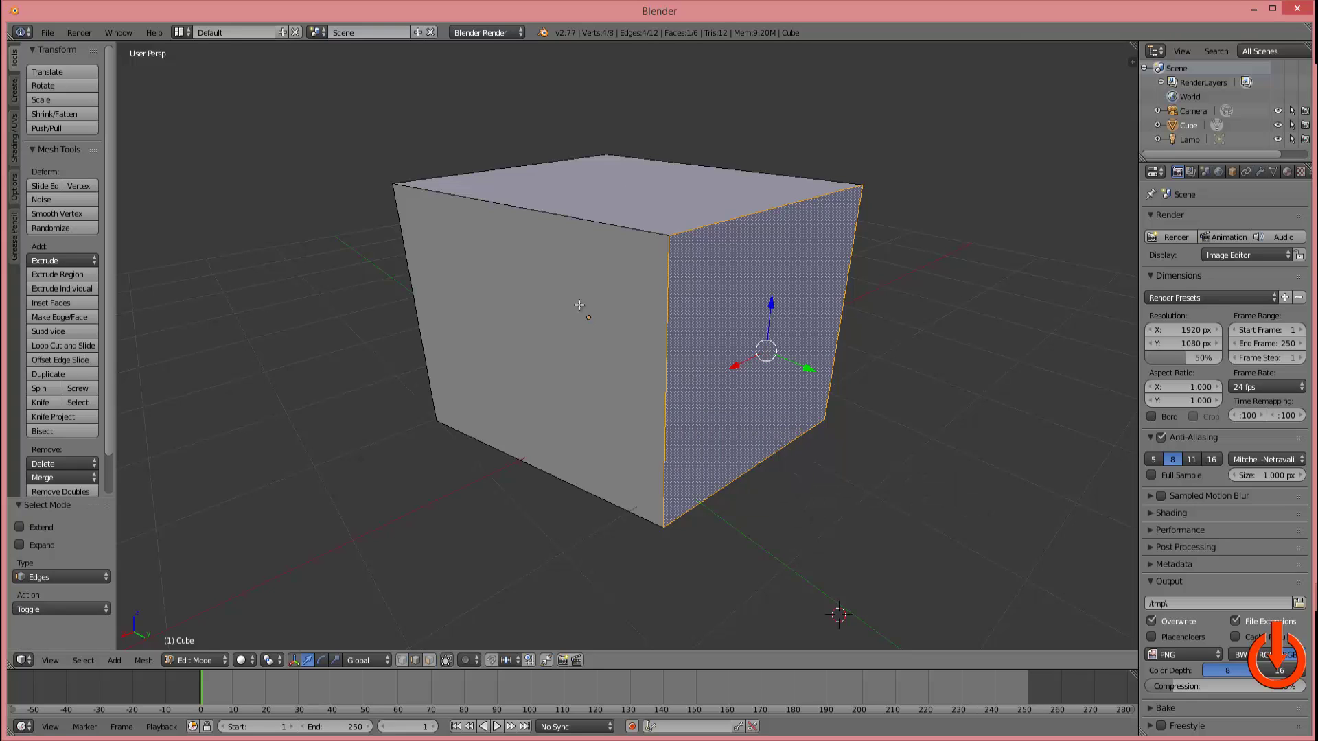
{"action": "right_click", "coordinate": [559, 216]}
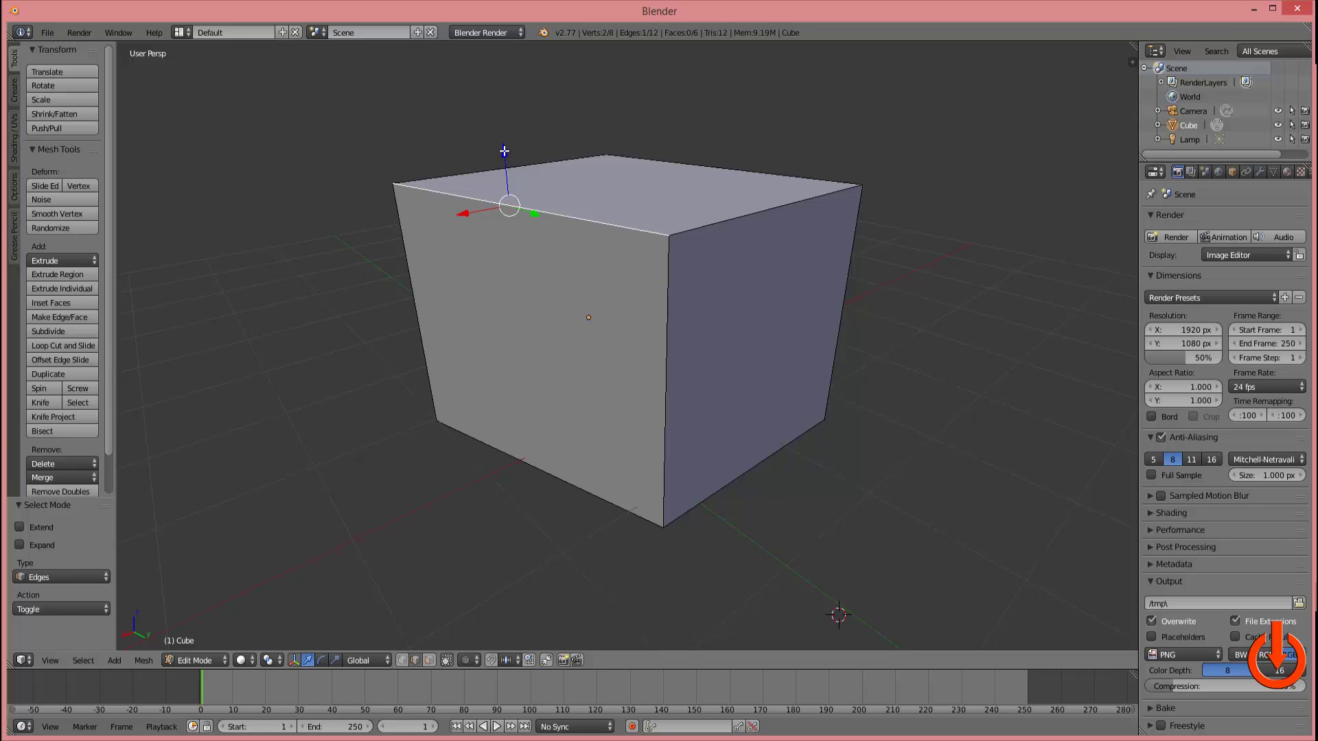
{"action": "left_click_drag", "start_coordinate": [504, 169], "coordinate": [381, 273]}
{"action": "middle_click_drag", "start_coordinate": [371, 278], "coordinate": [583, 274]}
{"action": "scroll", "coordinate": [581, 271], "scroll_direction": "up", "scroll_amount": 1}
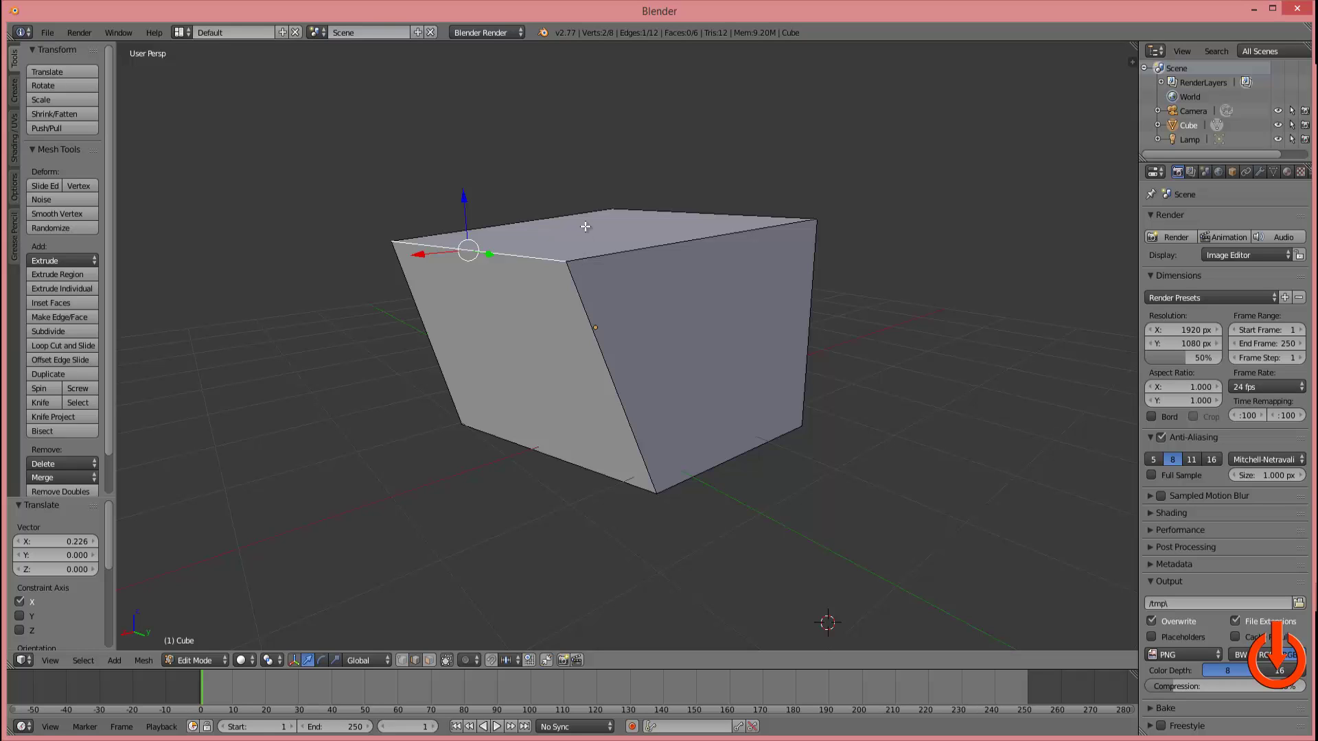
{"action": "key", "text": "ctrl+Tab"}
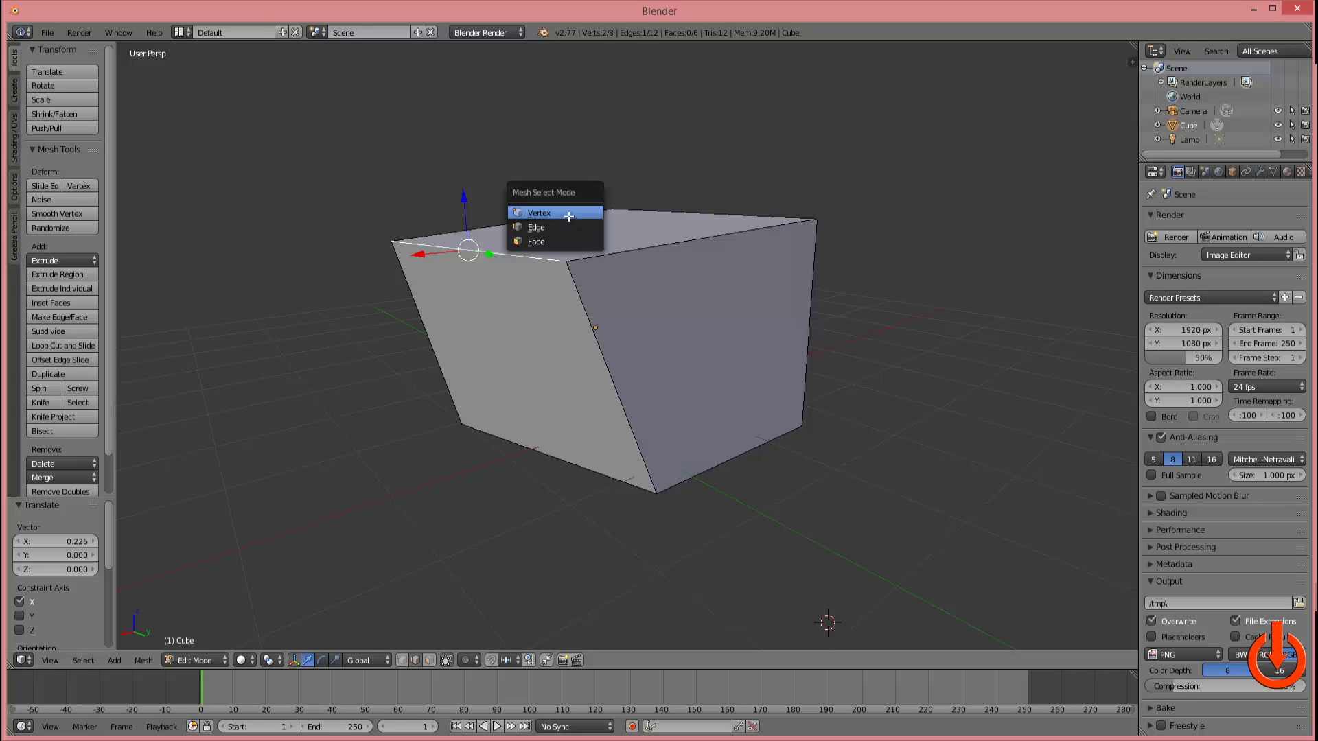
- In Vertex select mode, raise the top-right corner vertex along Z
{"action": "left_click", "coordinate": [569, 216]}
{"action": "right_click", "coordinate": [818, 218]}
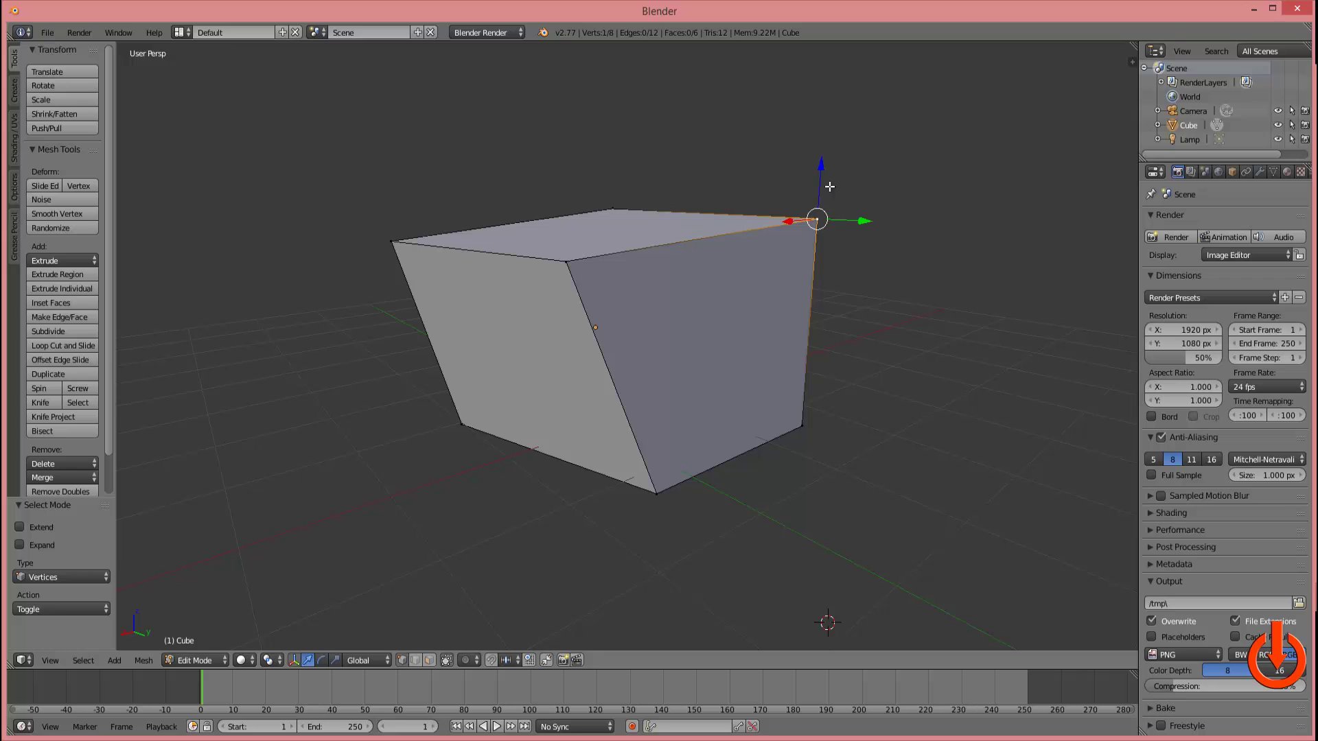
{"action": "left_click_drag", "start_coordinate": [816, 173], "coordinate": [581, 263]}
- Slide another corner vertex 2.100 units along Y, then move the inner front vertex upward
{"action": "right_click", "coordinate": [570, 262]}
{"action": "middle_click_drag", "start_coordinate": [570, 262], "coordinate": [665, 256]}
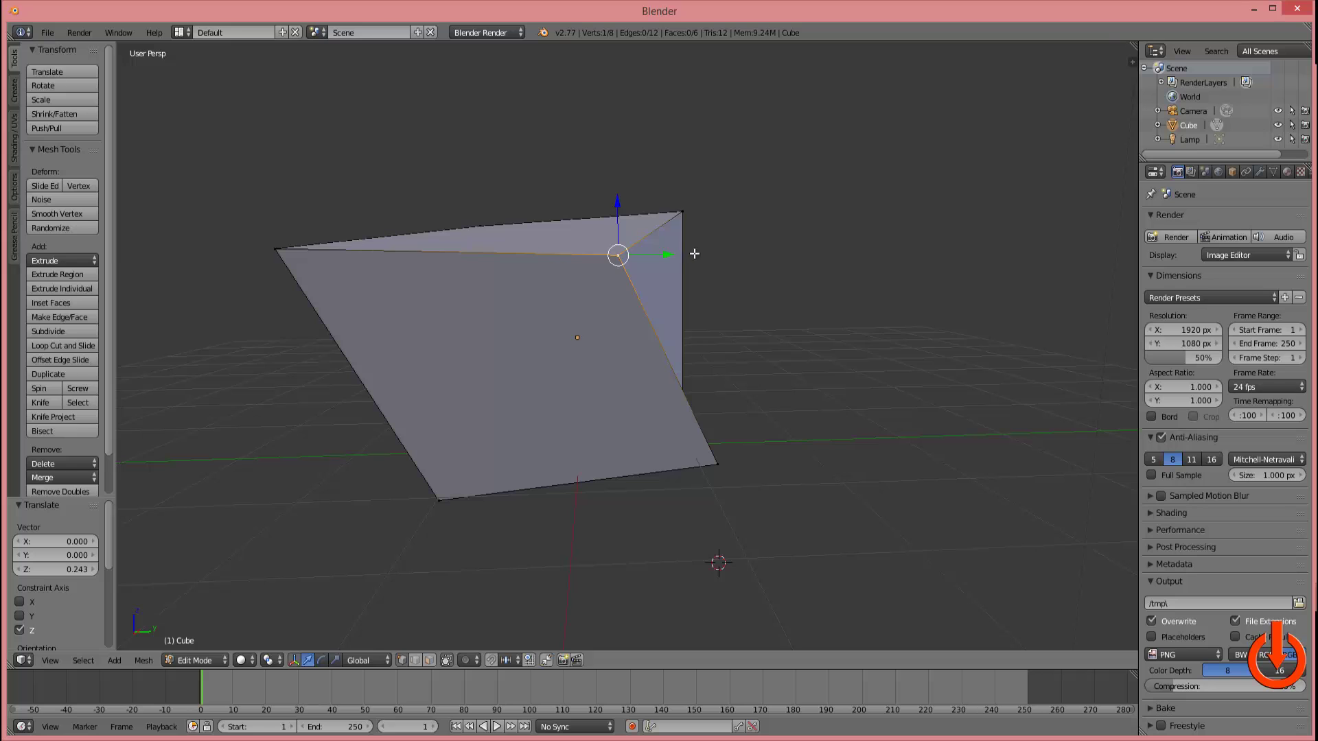
{"action": "key", "text": "g"}
{"action": "key", "text": "y"}
{"action": "left_click_drag", "start_coordinate": [756, 257], "coordinate": [892, 357]}
{"action": "middle_click_drag", "start_coordinate": [853, 412], "coordinate": [935, 432]}
{"action": "right_click", "coordinate": [556, 376]}
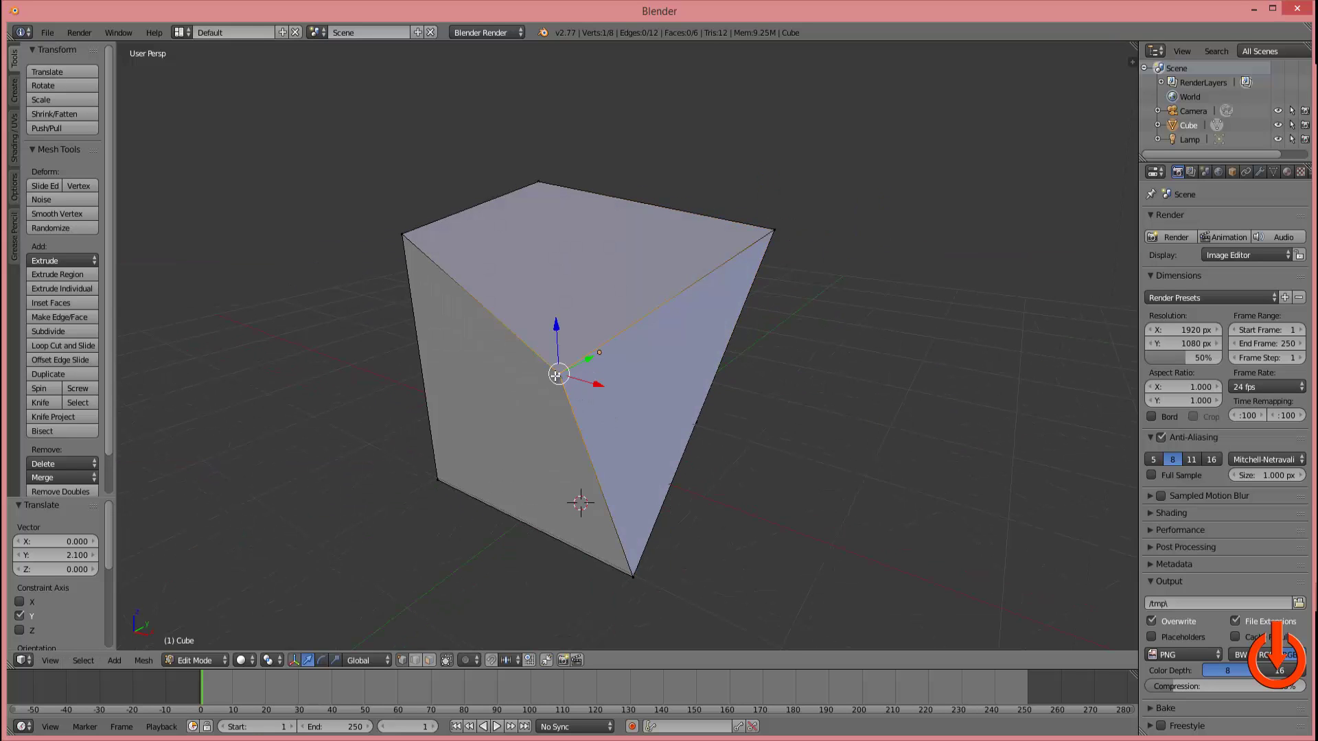
{"action": "left_click_drag", "start_coordinate": [721, 431], "coordinate": [623, 418]}
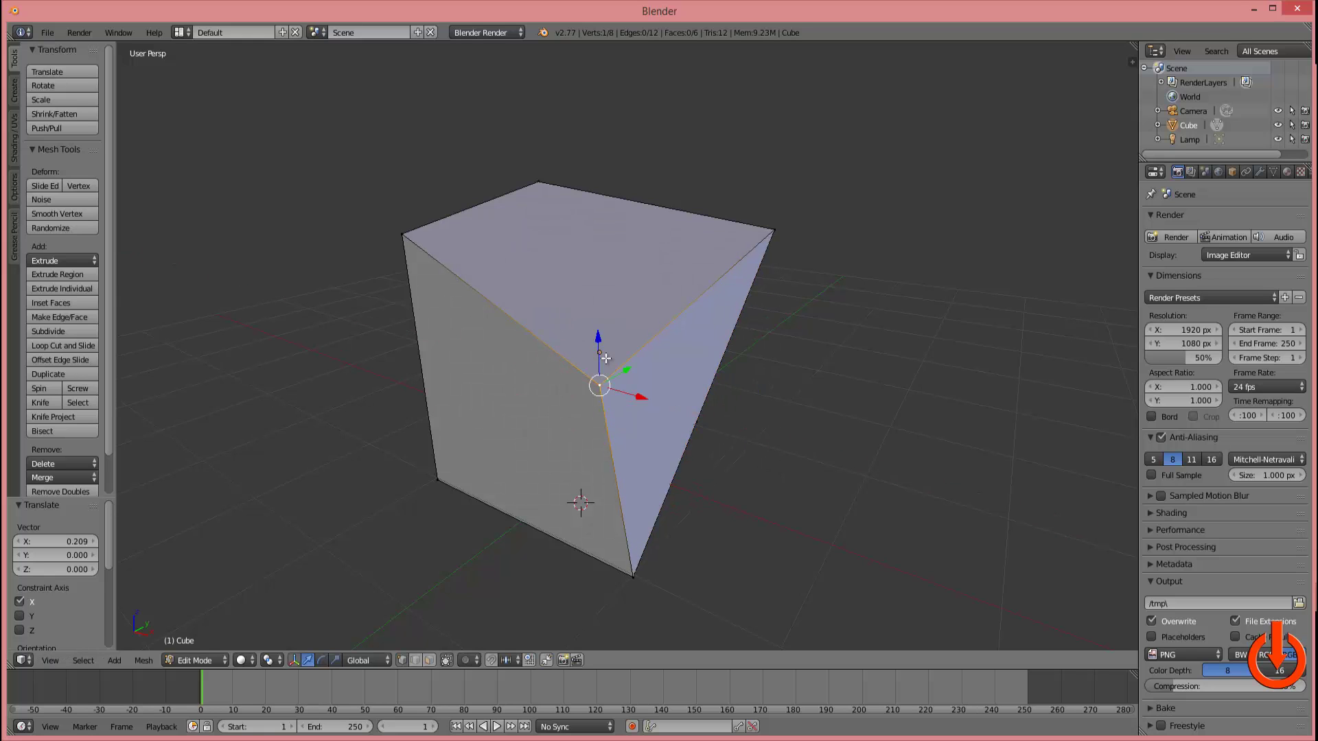
- Confirm the vertex's upward move, then shift the selected vertex 0.511 units left along X
{"action": "key", "text": "g"}
{"action": "key", "text": "z"}
{"action": "left_click", "coordinate": [445, 355]}
{"action": "key", "text": "KP_4"}
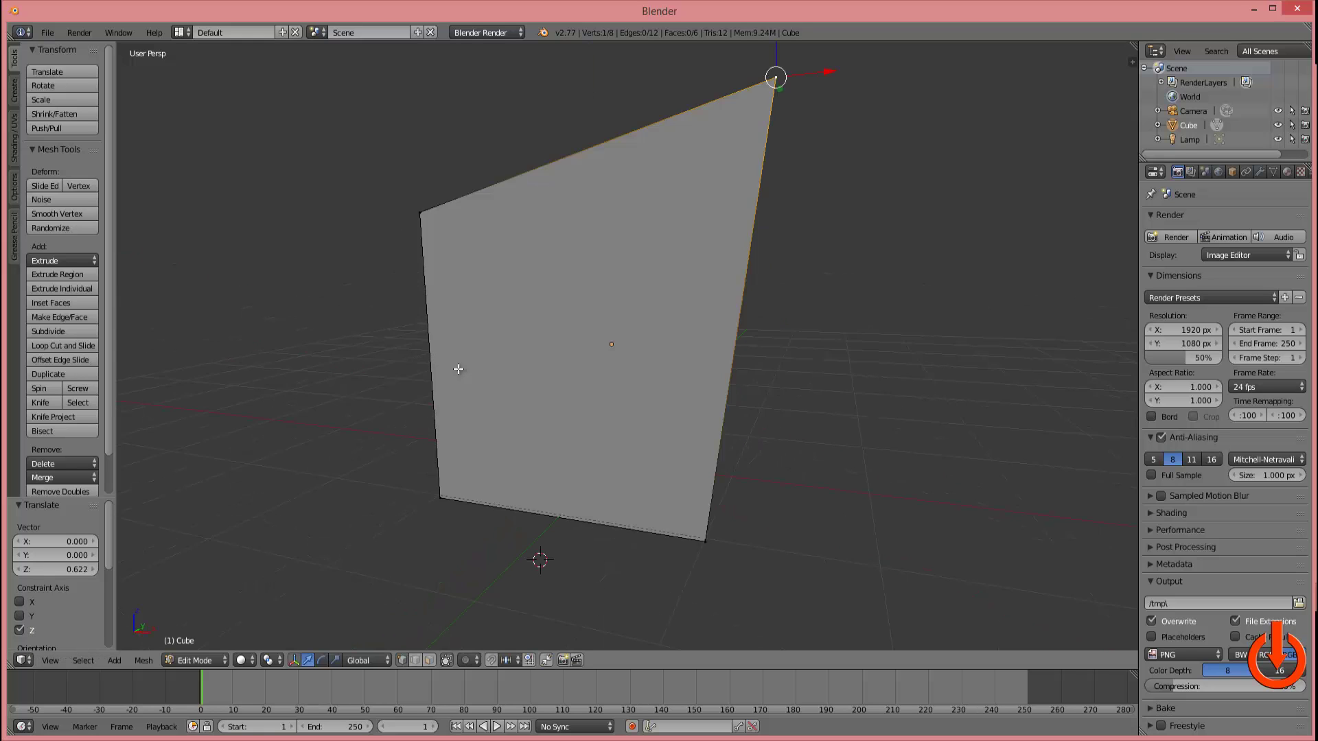
{"action": "middle_click_drag", "start_coordinate": [438, 387], "coordinate": [801, 290]}
{"action": "left_click_drag", "start_coordinate": [907, 222], "coordinate": [755, 204]}
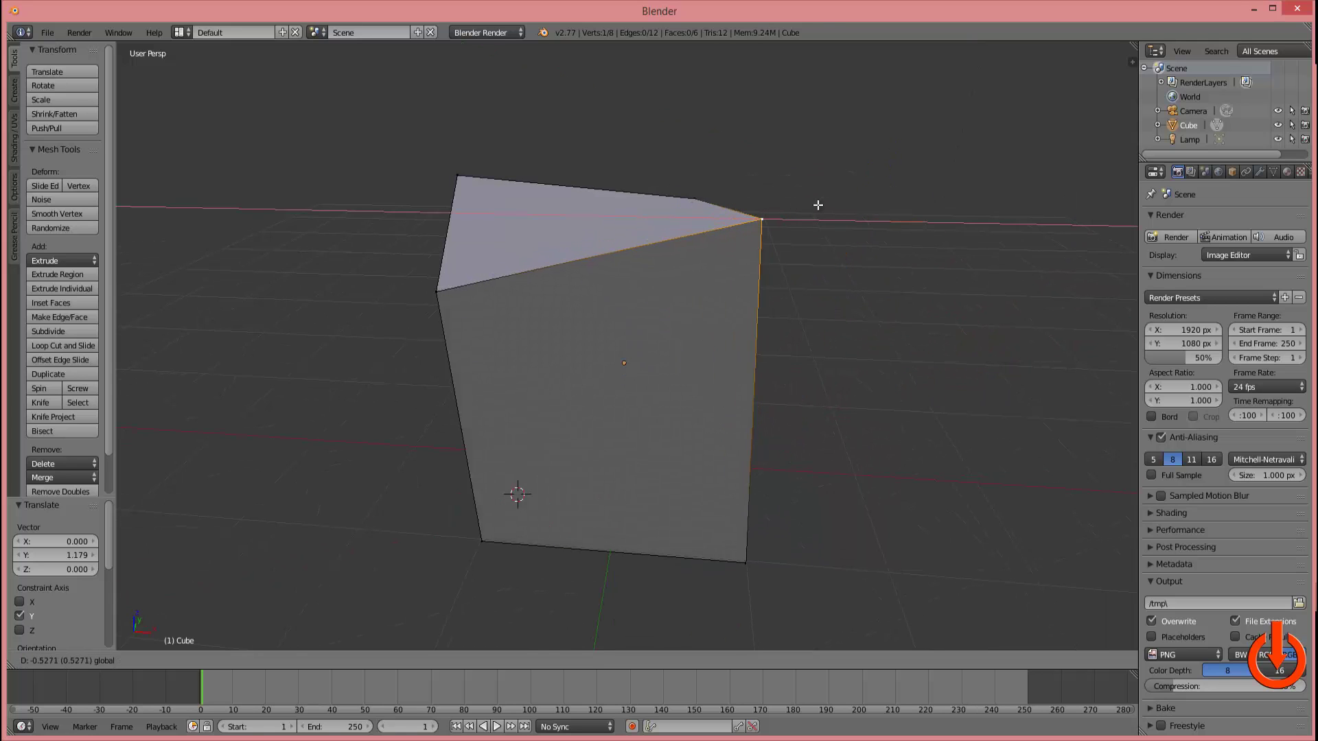
- Raise the selected vertex 0.718 units along Z and orbit around the resulting wedge
{"action": "middle_click_drag", "start_coordinate": [491, 355], "coordinate": [565, 361]}
{"action": "middle_click_drag", "start_coordinate": [410, 415], "coordinate": [597, 347]}
{"action": "left_click_drag", "start_coordinate": [728, 240], "coordinate": [676, 77]}
{"action": "middle_click_drag", "start_coordinate": [400, 383], "coordinate": [619, 338]}
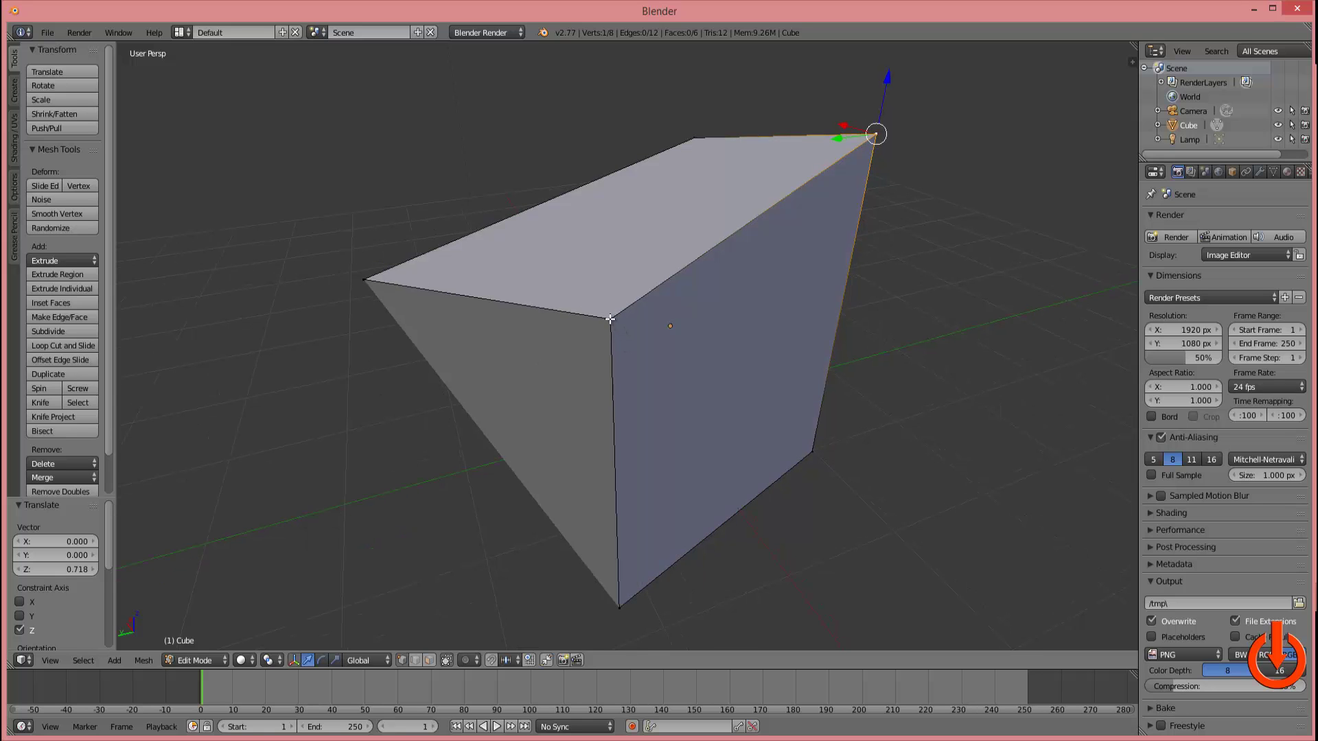
{"action": "middle_click_drag", "start_coordinate": [573, 375], "coordinate": [425, 283]}
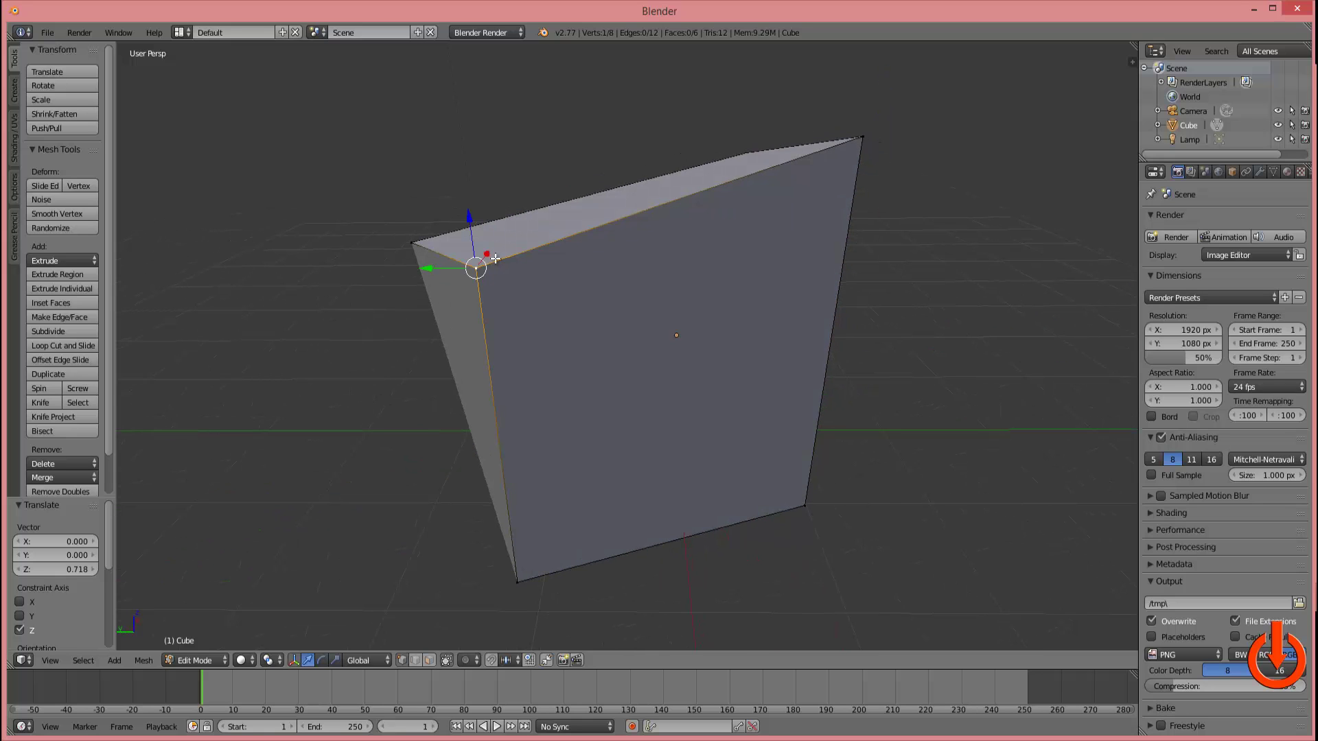